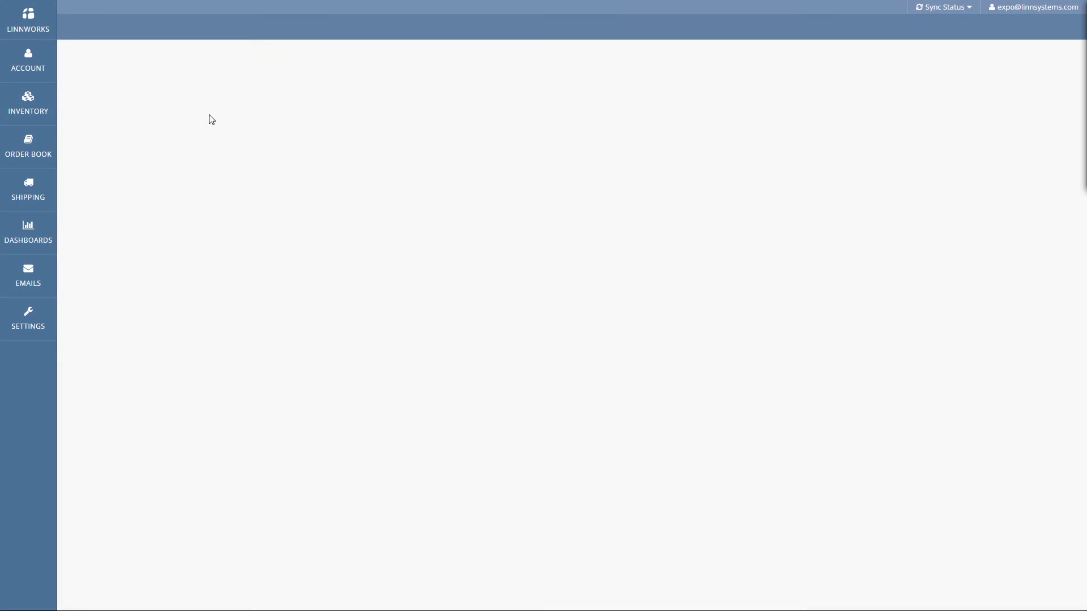
# Step: Search My Inventory for 'fox' and show the extended properties of item 6EF-32B-116
pyautogui.click(39, 109)
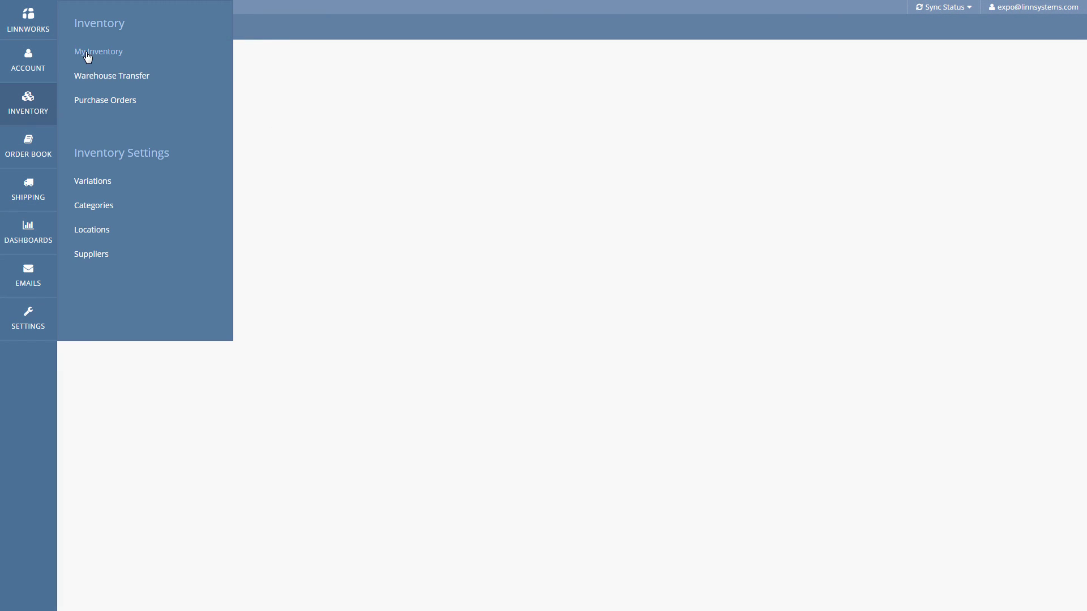
pyautogui.click(87, 55)
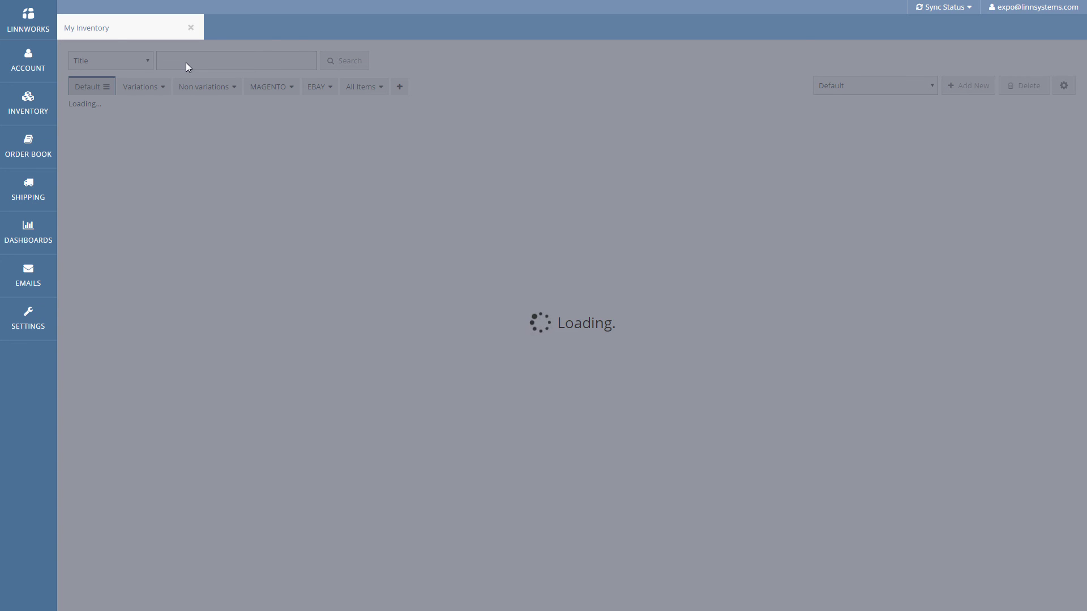
pyautogui.write('fox')
pyautogui.press('Return')
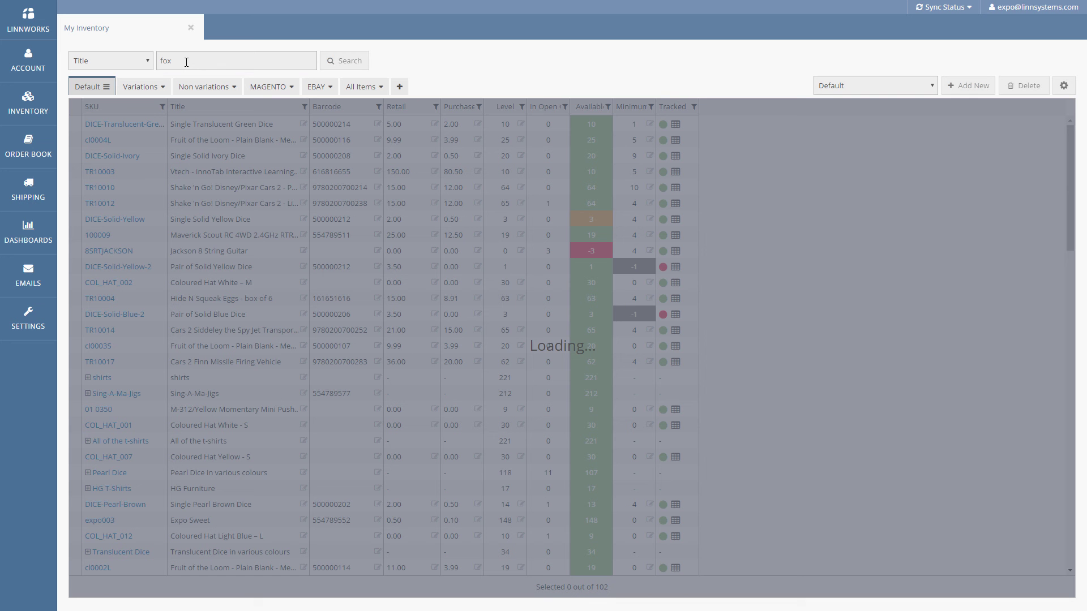
pyautogui.click(110, 124)
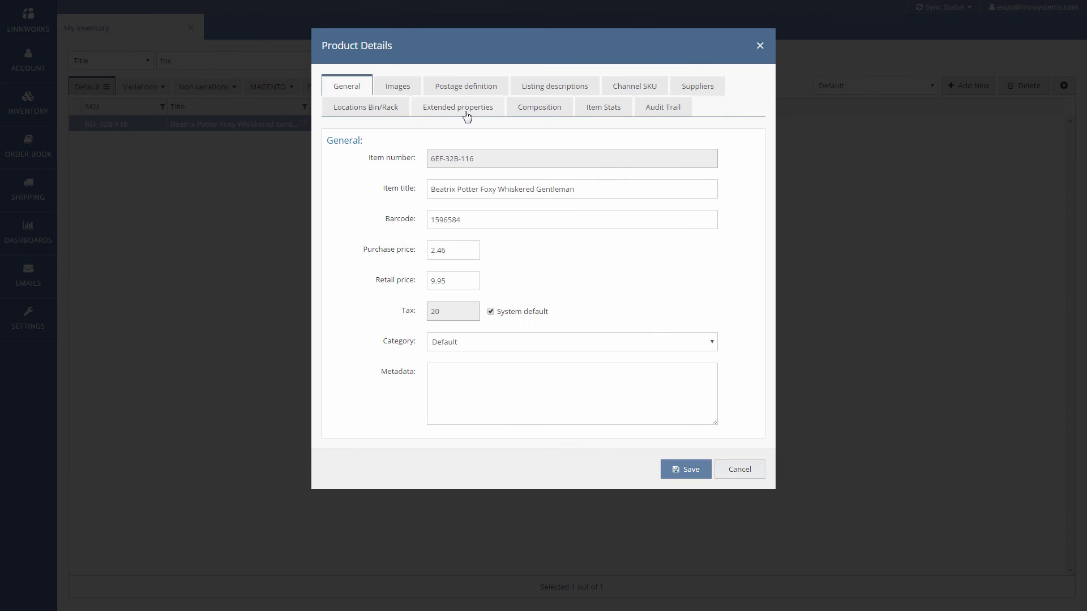
pyautogui.click(465, 113)
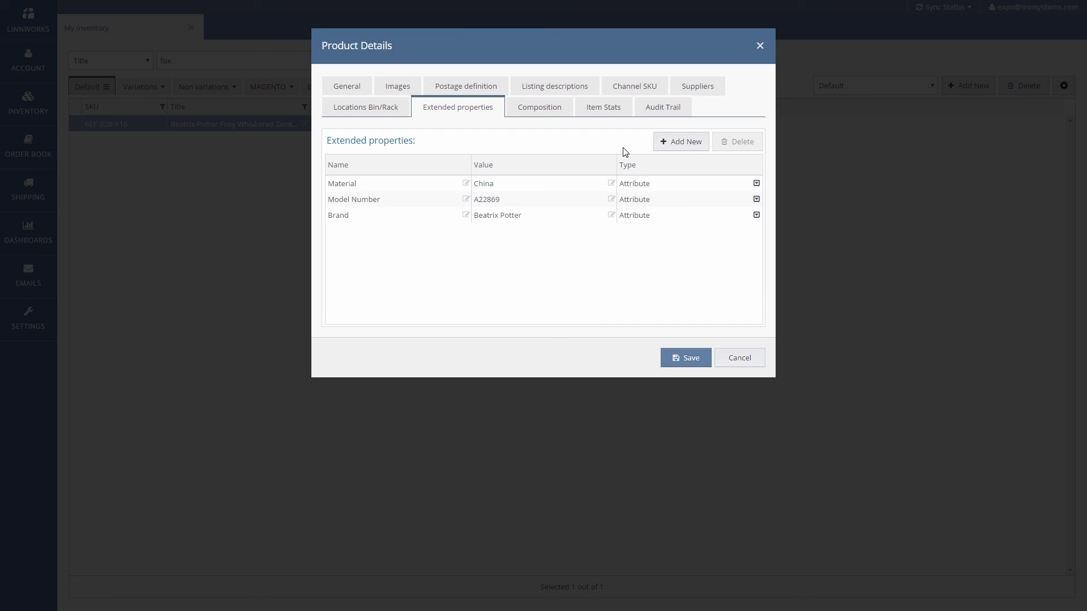
# Step: Add a Shipping Requirement extended property with value Fragile, type Attribute, and save the item
pyautogui.click(677, 143)
pyautogui.click(384, 231)
pyautogui.write('Shipping Requirement')
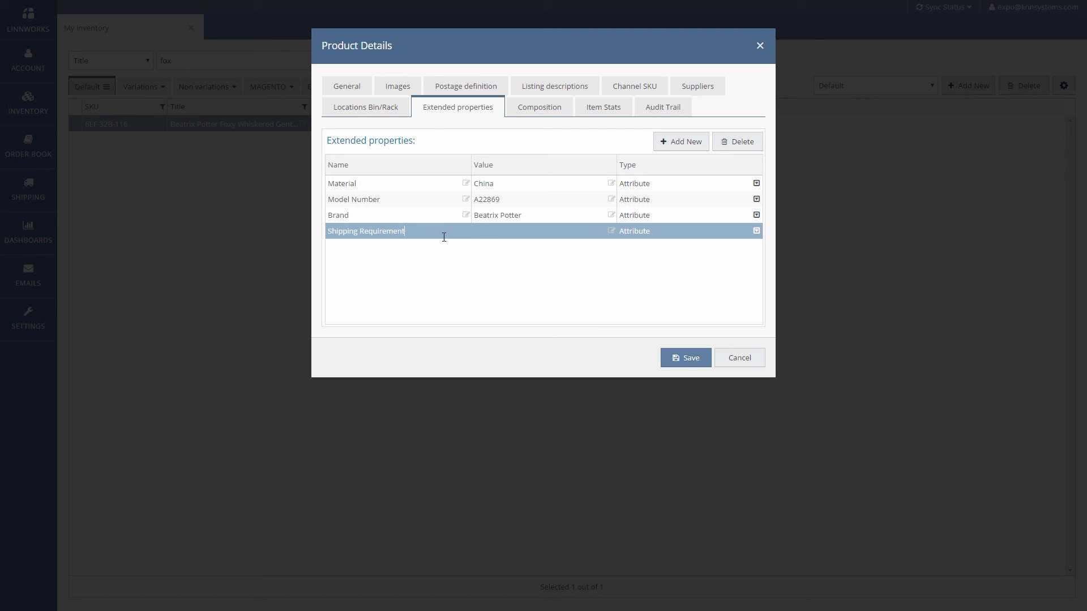
pyautogui.click(492, 229)
pyautogui.write('Fragile')
pyautogui.click(659, 227)
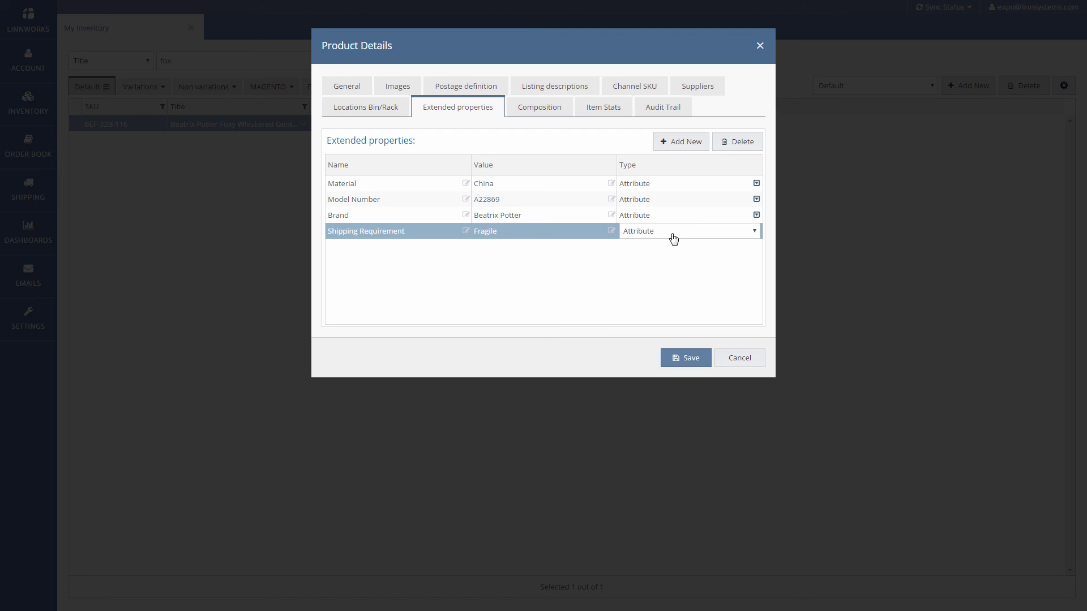
pyautogui.click(674, 238)
pyautogui.click(673, 242)
pyautogui.click(687, 363)
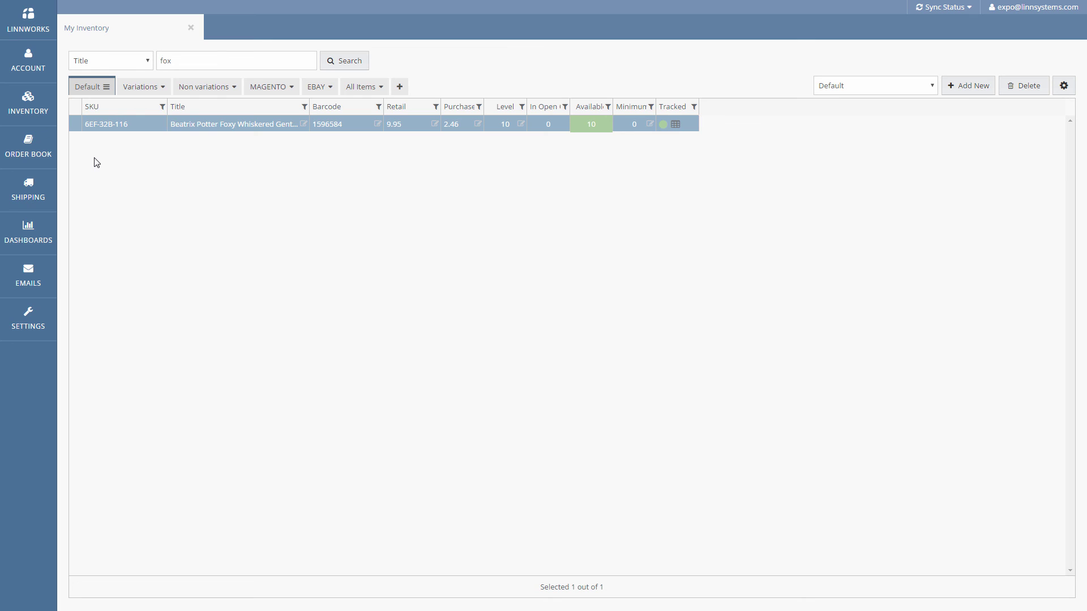
# Step: In the Rules Engine, add a rule named 'Fragile Shipping' and choose to edit it
pyautogui.click(48, 160)
pyautogui.click(85, 151)
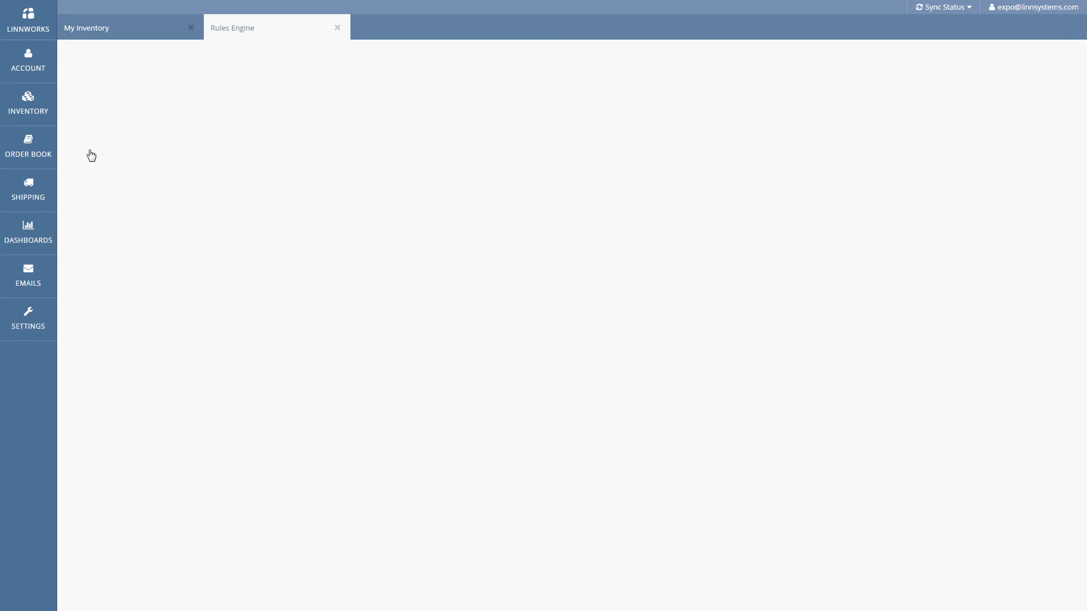
pyautogui.click(1011, 63)
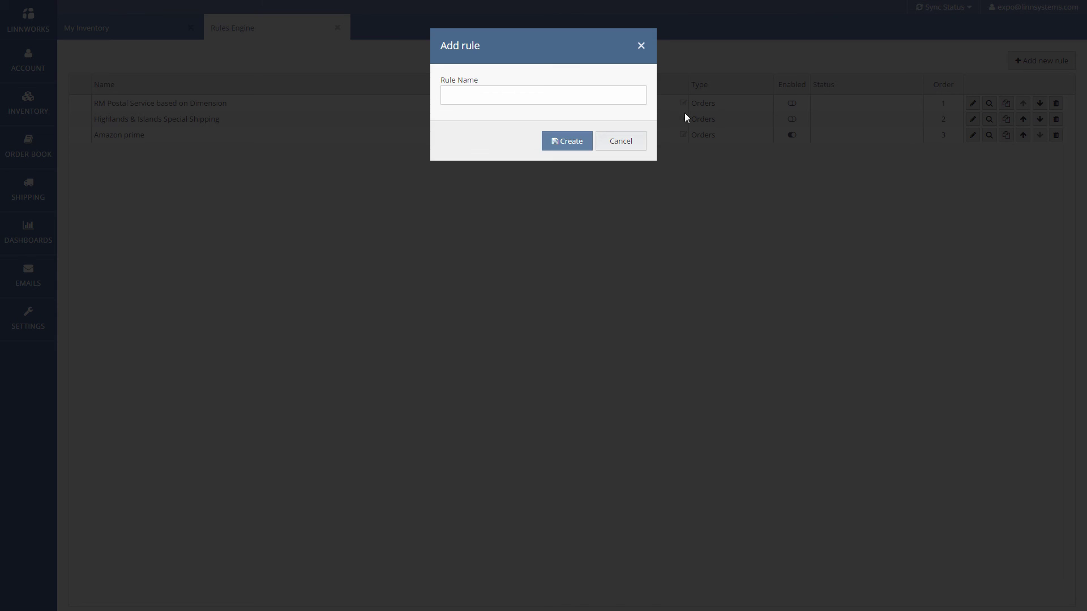
pyautogui.click(553, 97)
pyautogui.write('Fra')
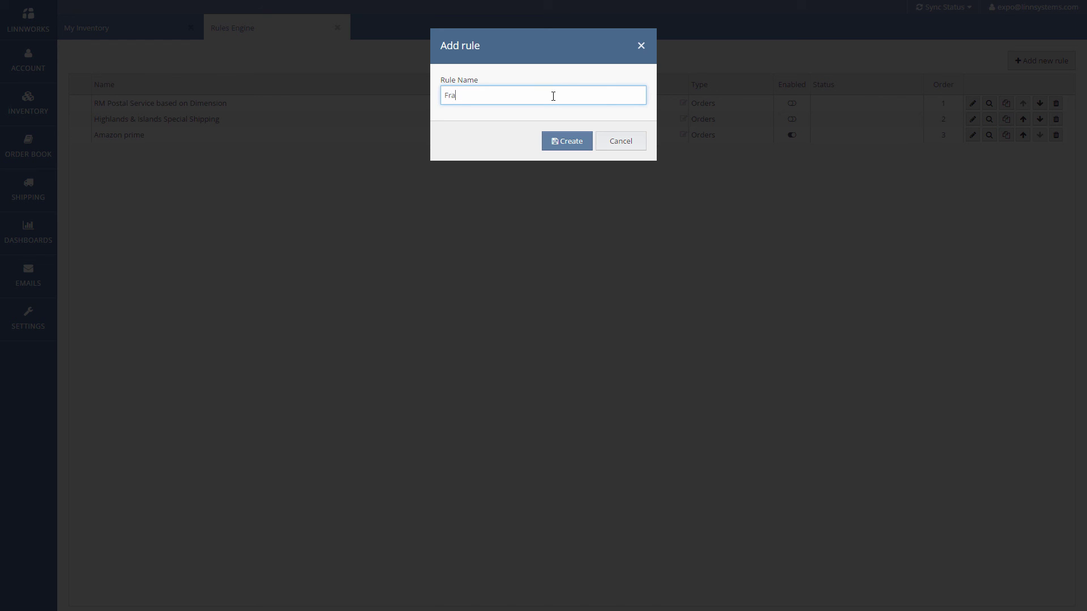
pyautogui.write('gile Shipping')
pyautogui.press('Return')
pyautogui.click(516, 93)
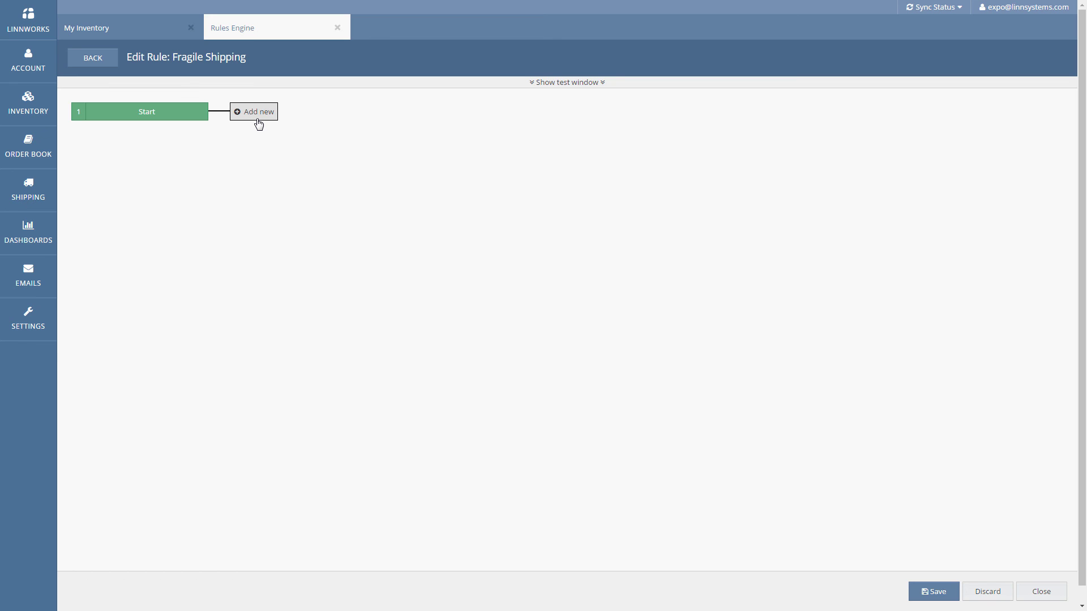
# Step: Add and save a 'FragileItems' condition after Start: extended property Shipping Requirement equals Fragile
pyautogui.click(258, 122)
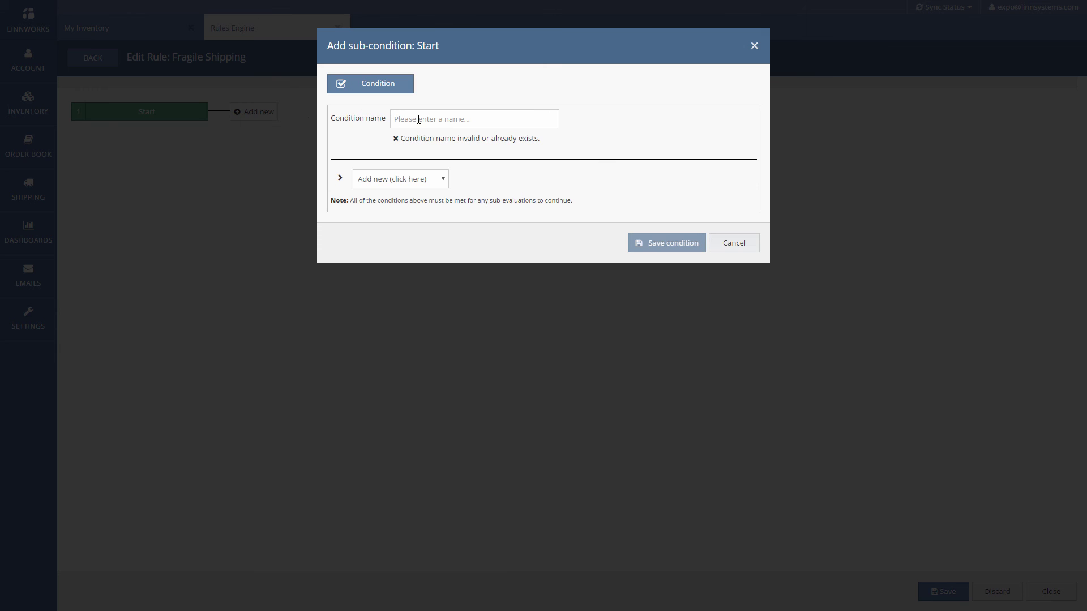
pyautogui.click(418, 119)
pyautogui.write('Fragi')
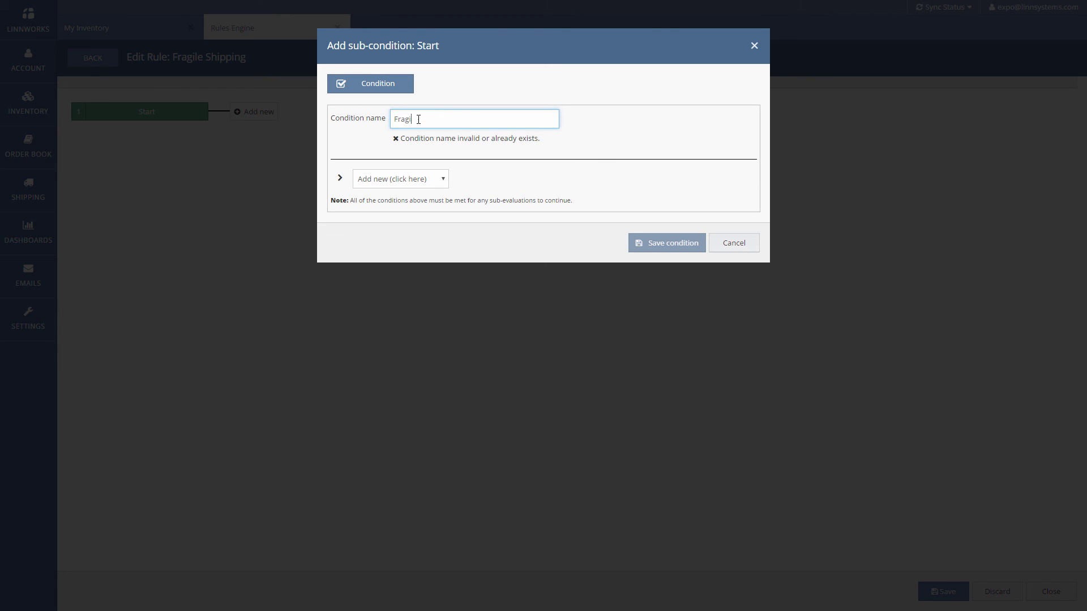
pyautogui.write('leItems')
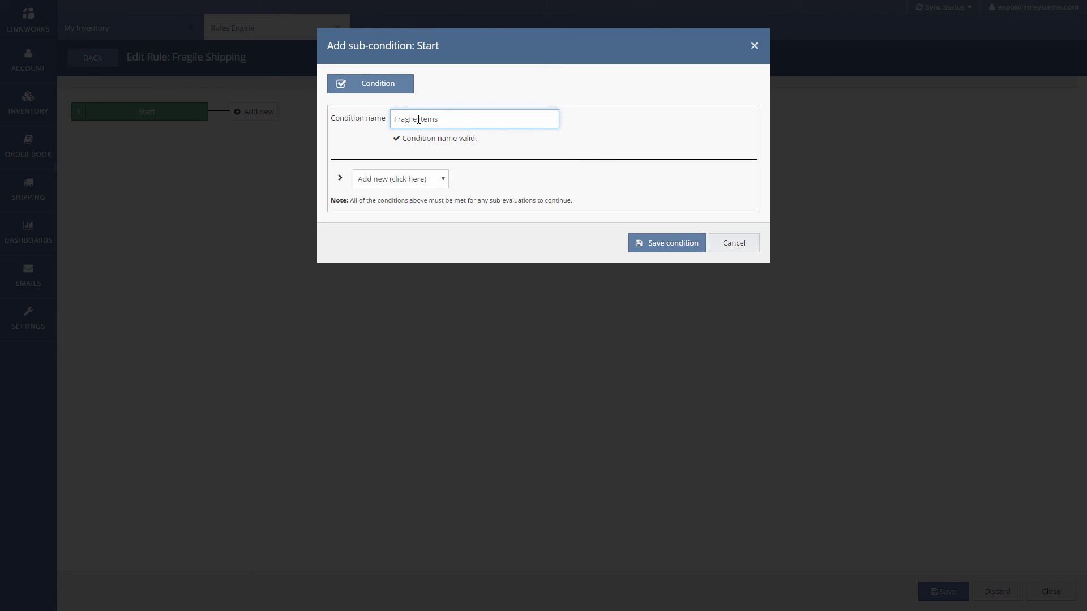
pyautogui.click(442, 180)
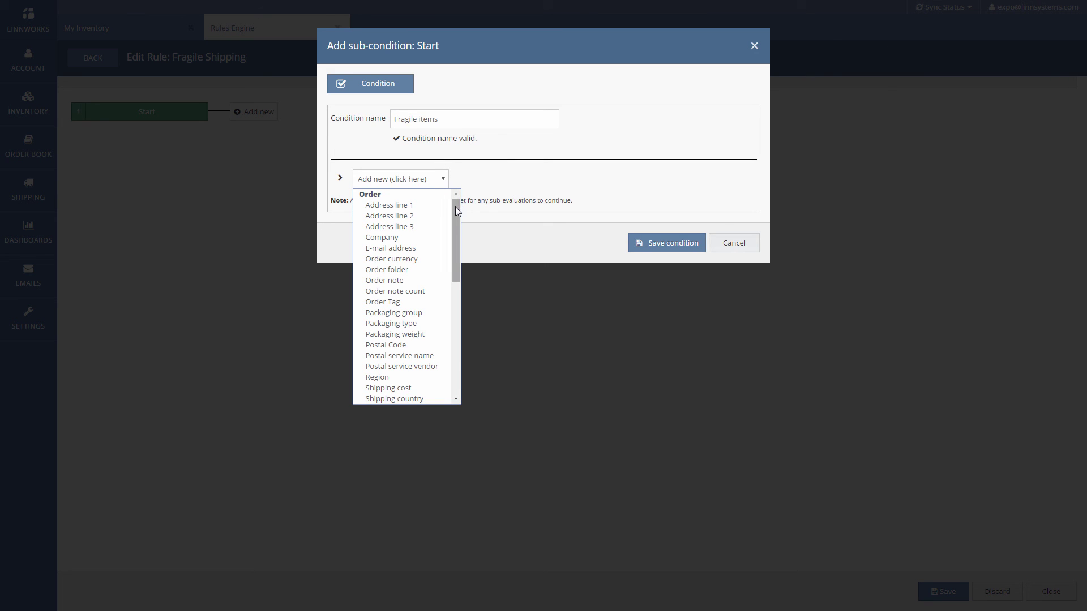
pyautogui.moveTo(455, 207); pyautogui.dragTo(460, 308)
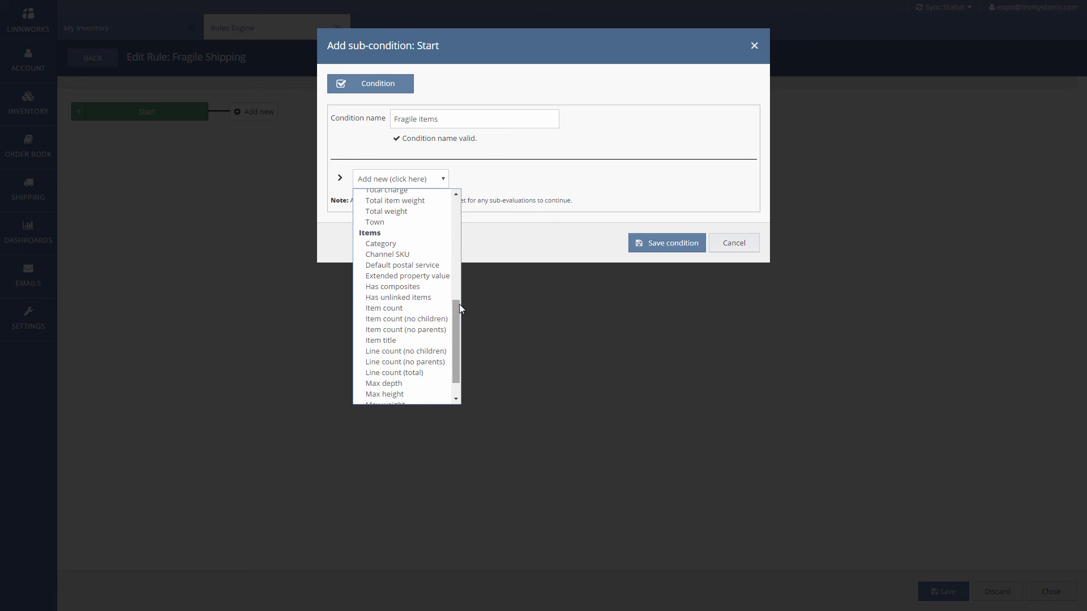
pyautogui.click(427, 278)
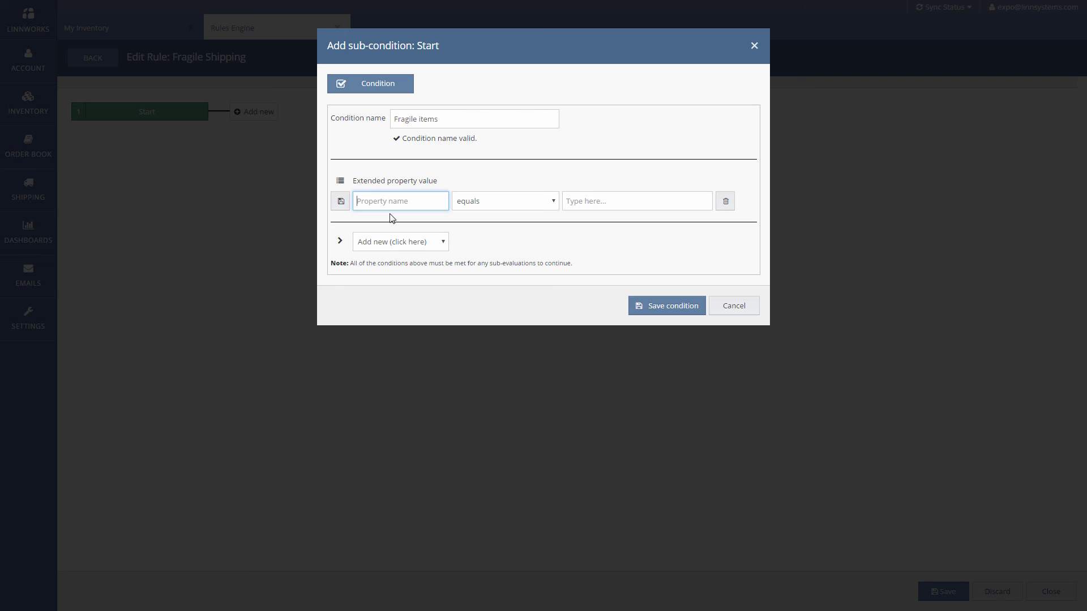
pyautogui.write('Shipping Requirement')
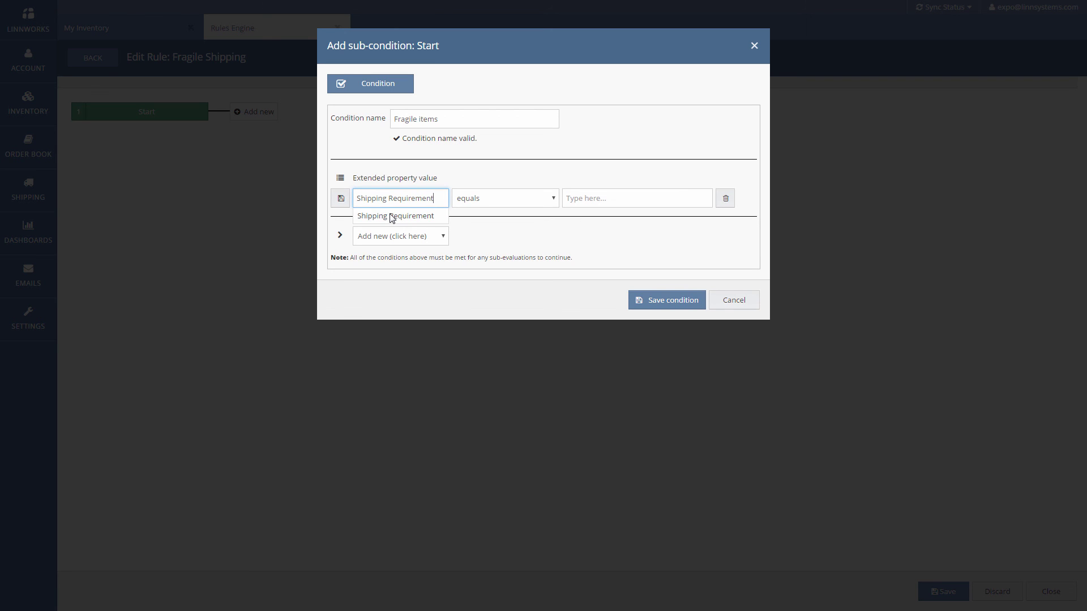
pyautogui.click(403, 219)
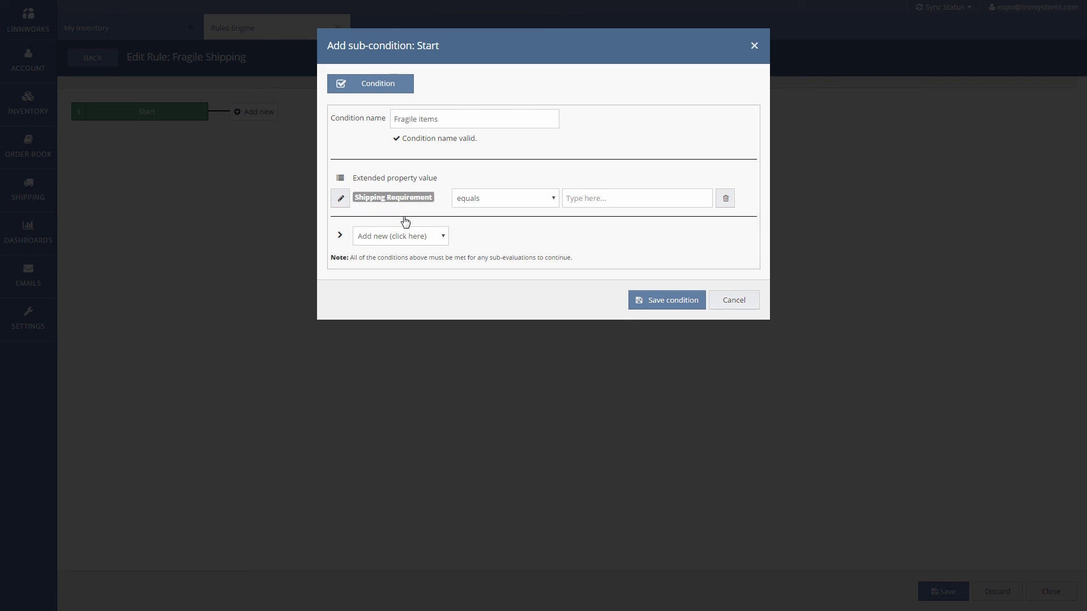
pyautogui.click(590, 197)
pyautogui.write('Fragile')
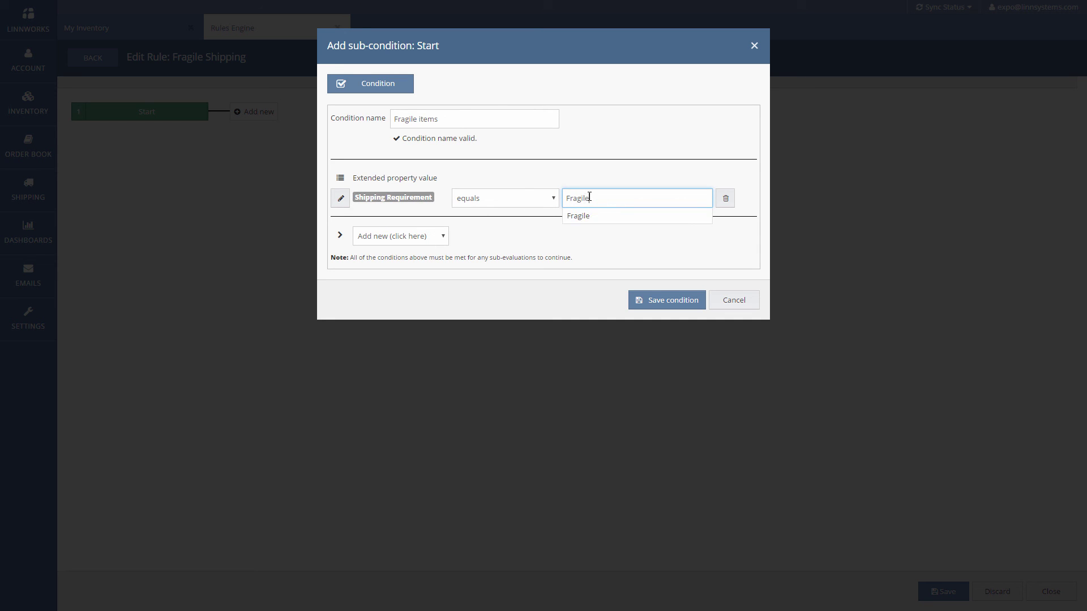
pyautogui.click(603, 219)
pyautogui.click(689, 306)
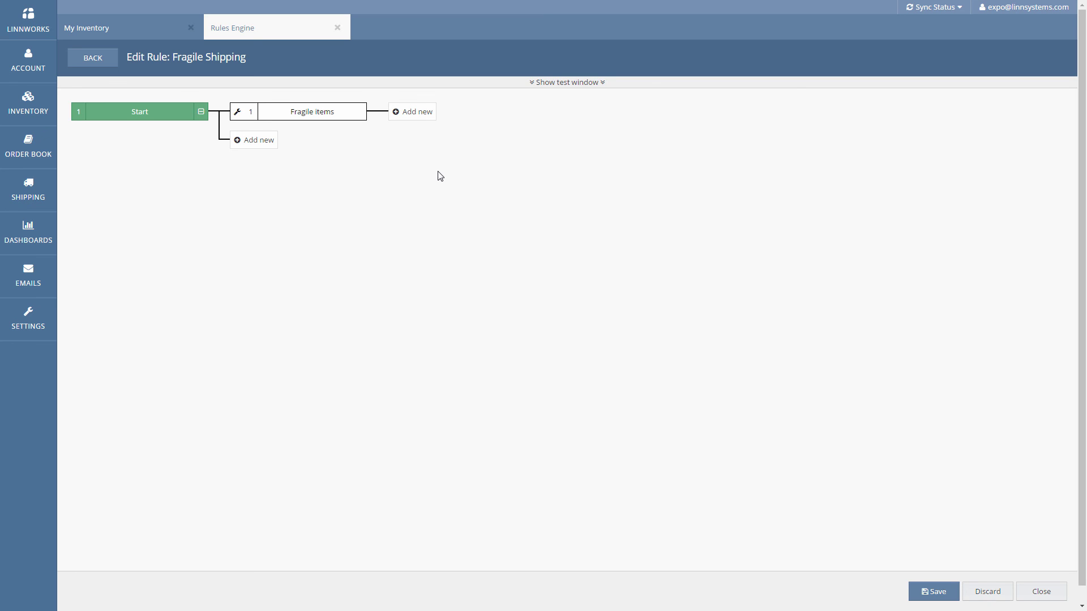
# Step: Add and save an 'Assign SD' action that assigns the Special Delivery Insured postal service
pyautogui.click(411, 112)
pyautogui.click(454, 89)
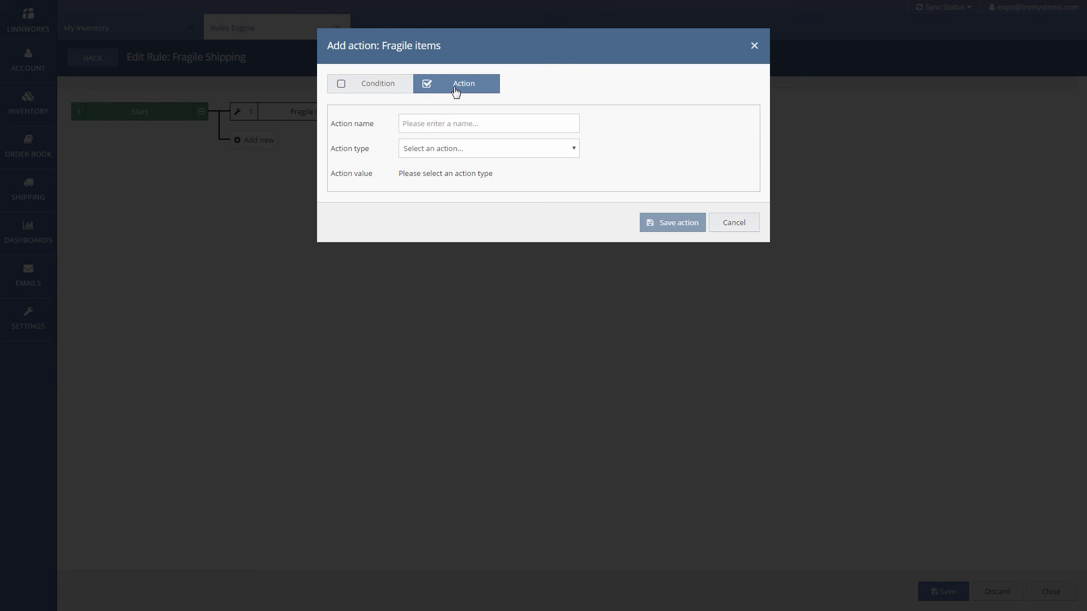
pyautogui.click(434, 124)
pyautogui.write('Assi')
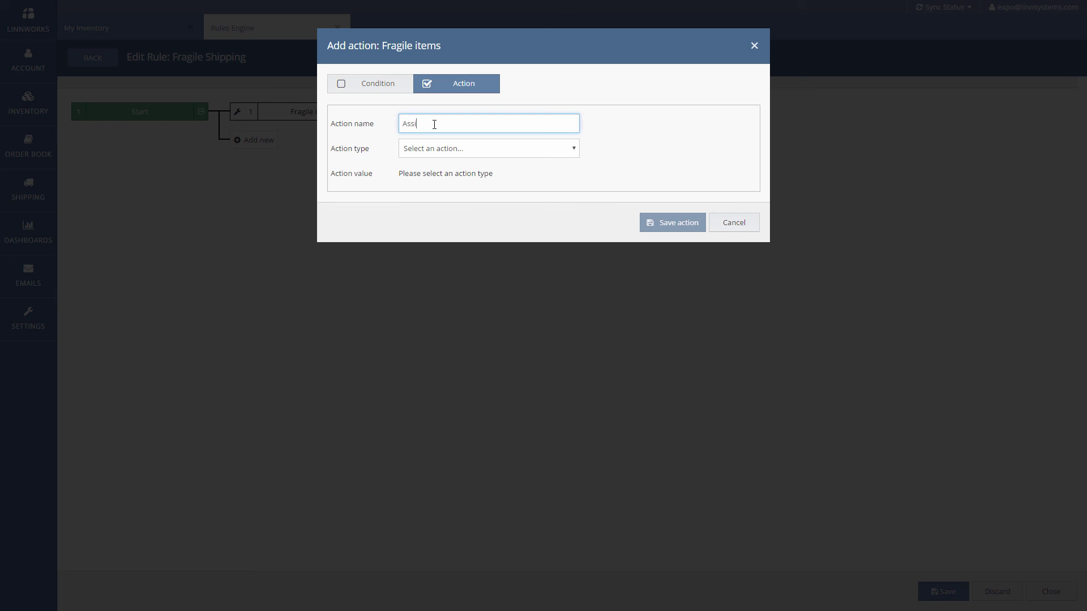
pyautogui.write('gn SD')
pyautogui.click(474, 149)
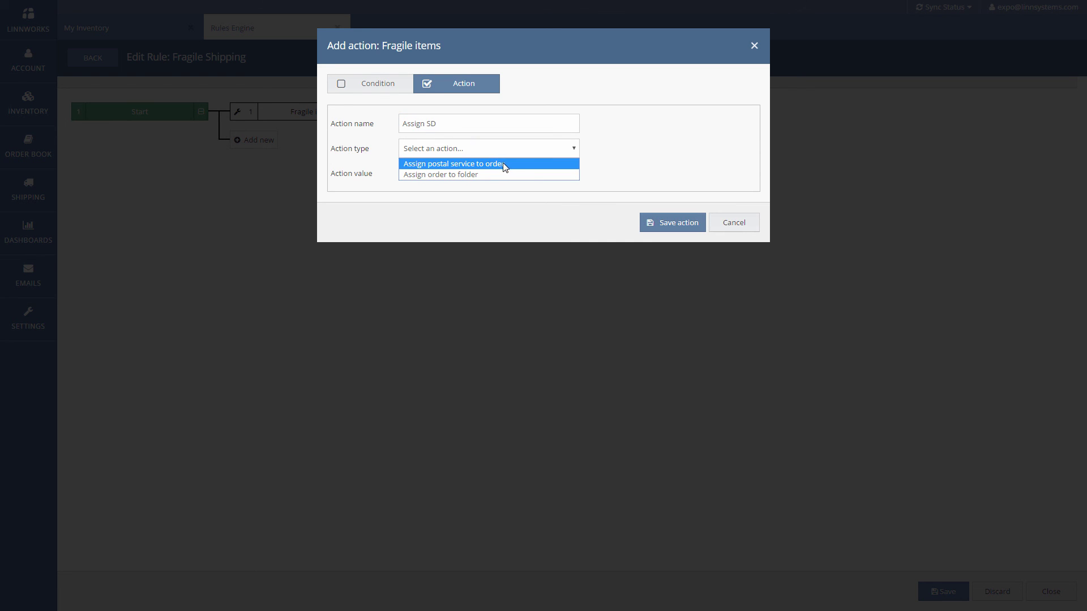
pyautogui.click(517, 165)
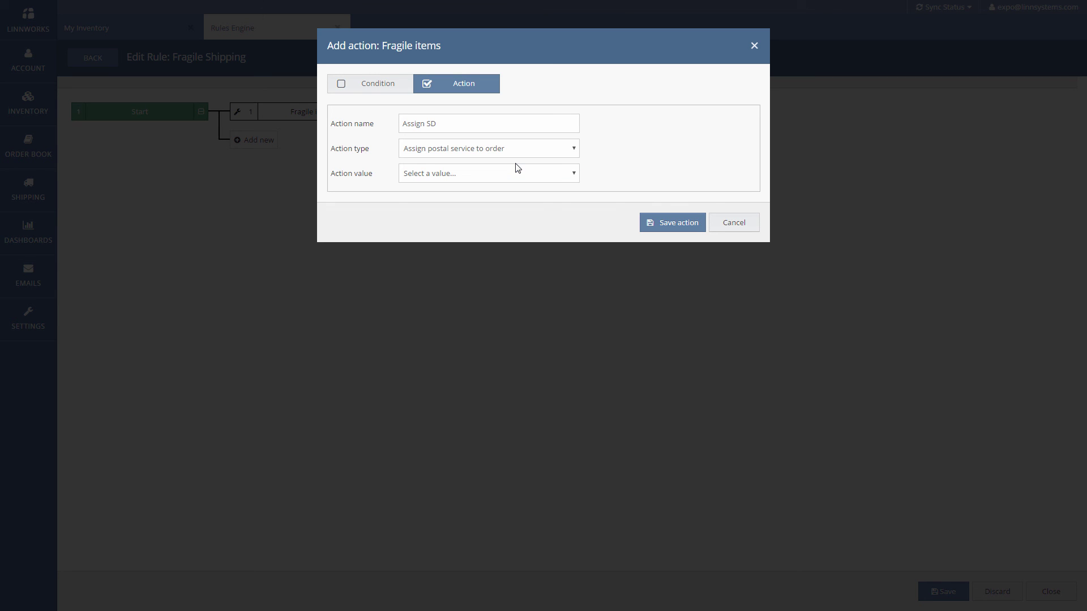
pyautogui.click(521, 175)
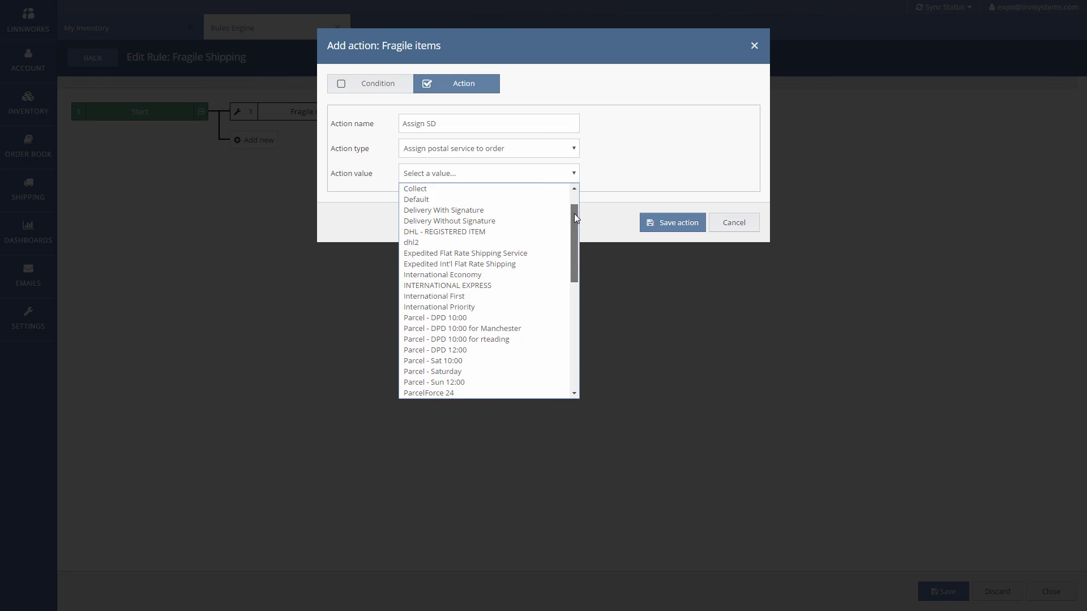
pyautogui.moveTo(574, 213); pyautogui.dragTo(583, 329)
pyautogui.click(535, 348)
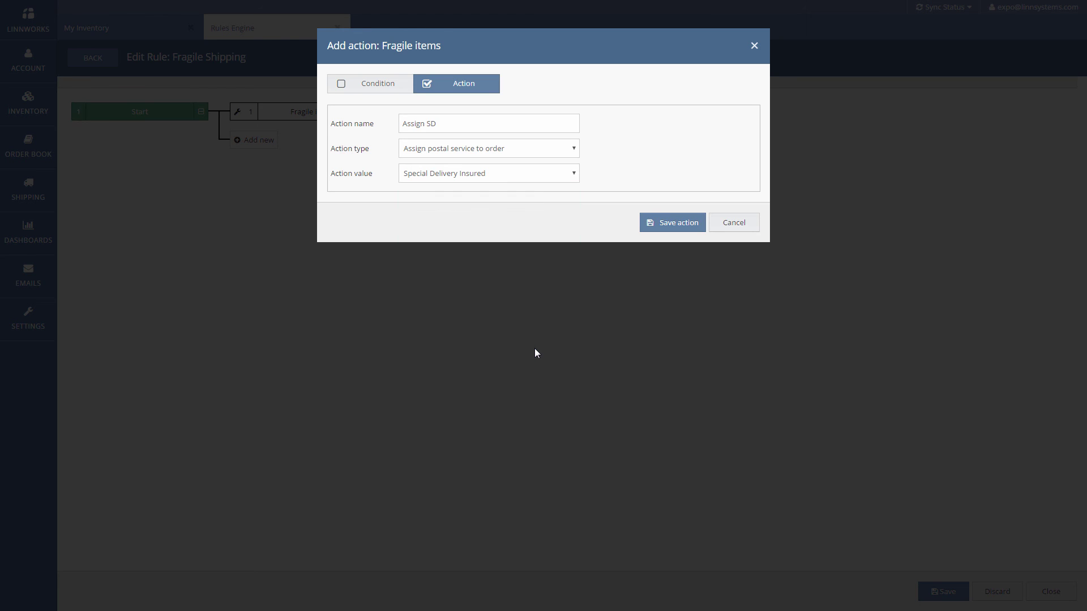
pyautogui.click(658, 225)
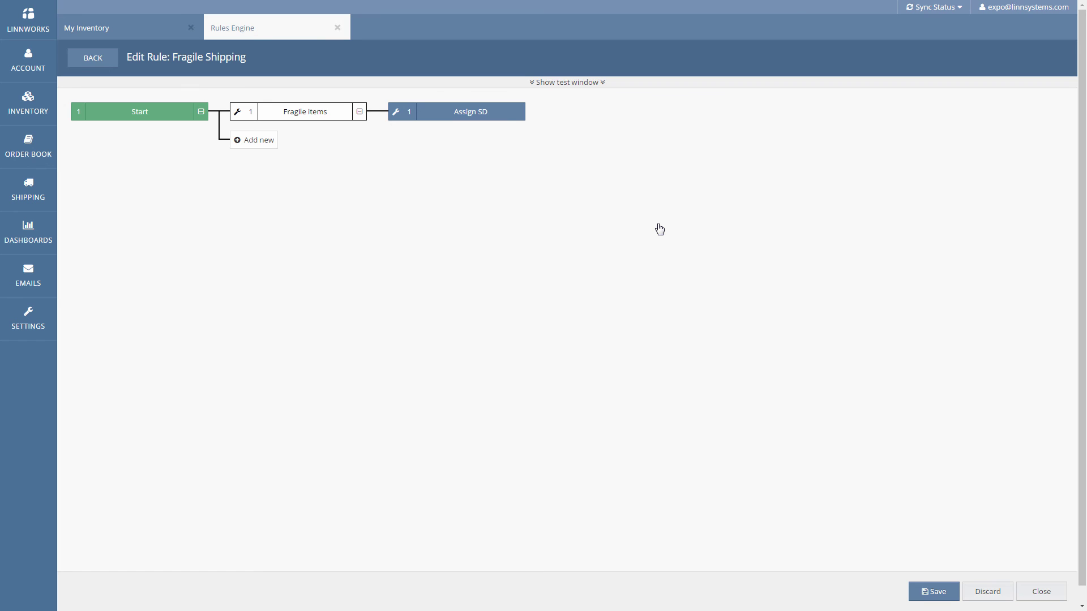